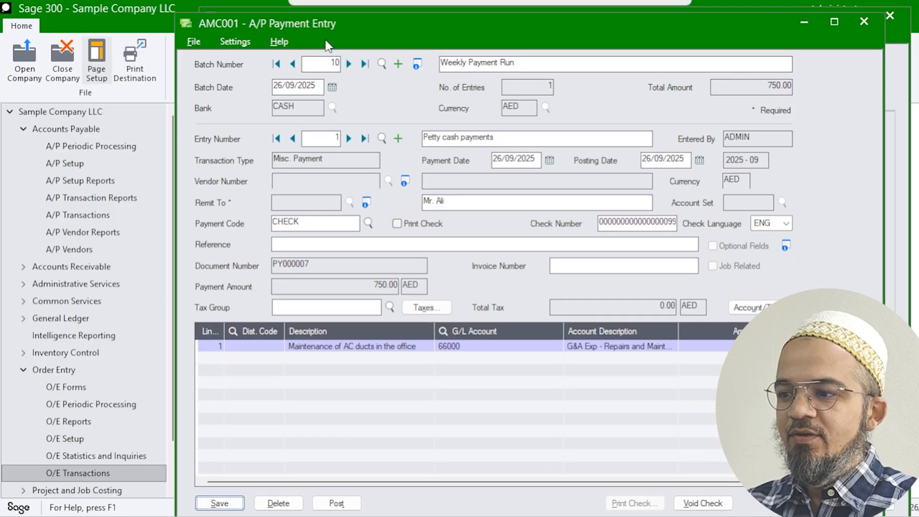
# Create a new entry in the Weekly Payment Run batch with the description "Supplier Payment".
pyautogui.click(322, 140)
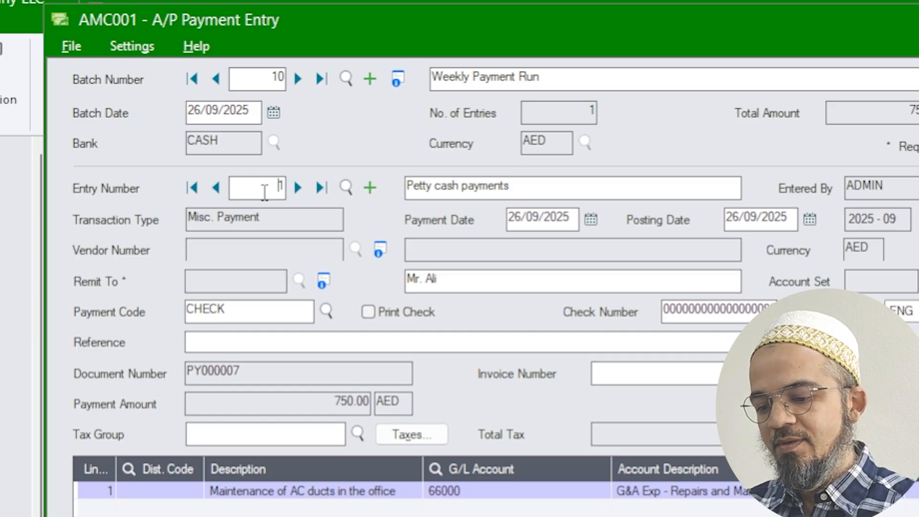
pyautogui.press('Insert')
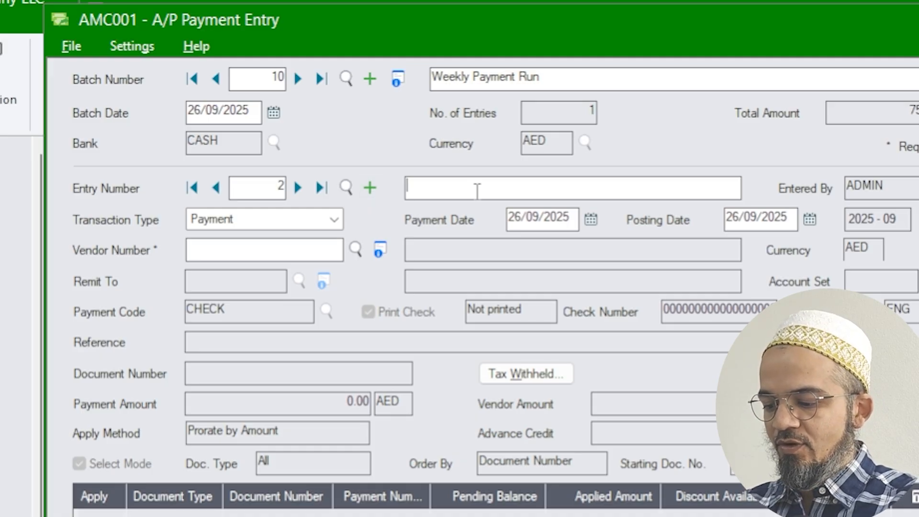
pyautogui.write('Supplier Payment')
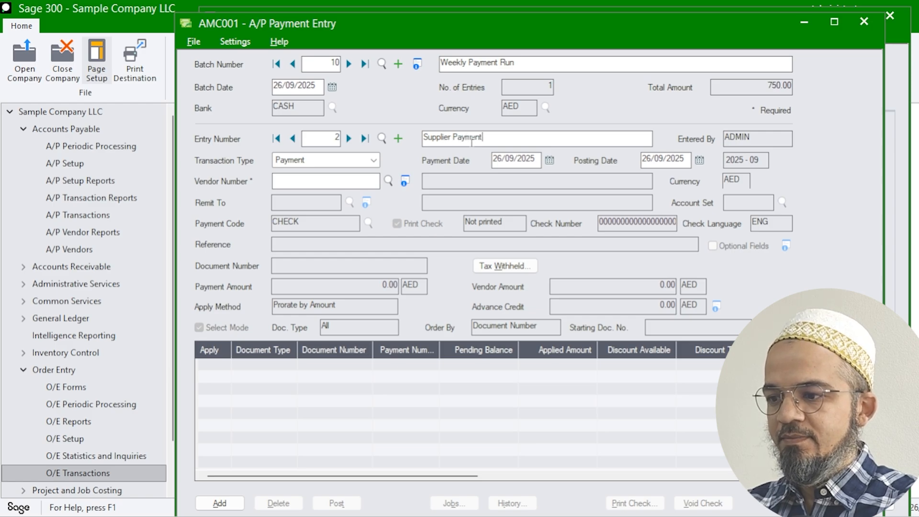
# Open the vendor lookup for the new entry's vendor number.
pyautogui.press('Tab')
pyautogui.press('Tab')
pyautogui.press('Tab')
pyautogui.press('Tab')
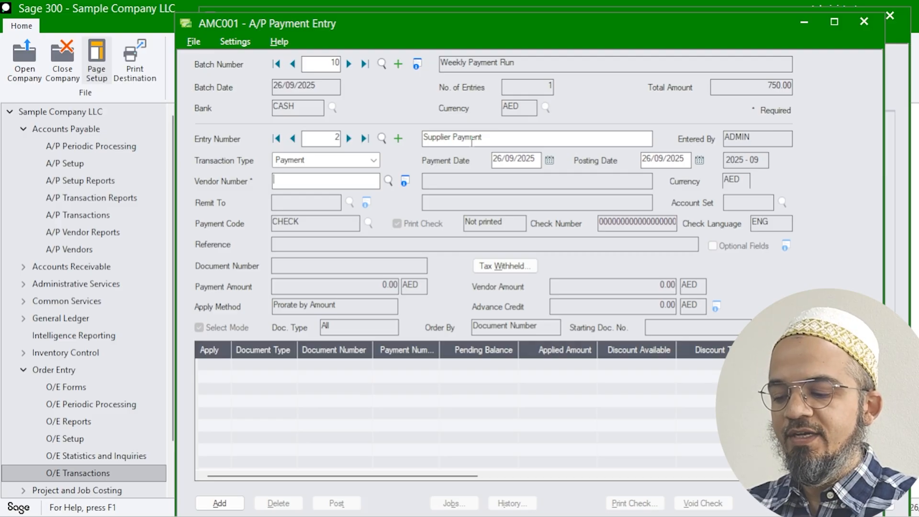
pyautogui.press('F5')
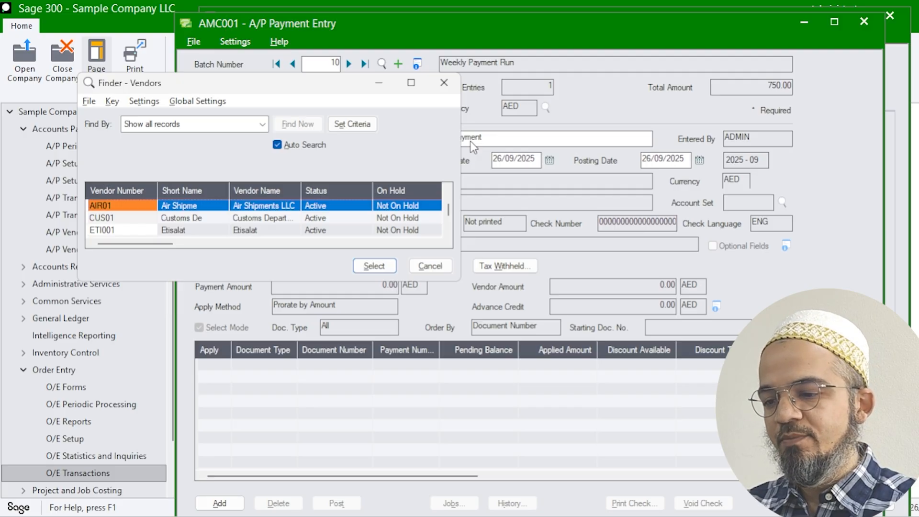
# Browse the vendor records from the first to the last and back, both by page and row by row.
pyautogui.press('pagedown')
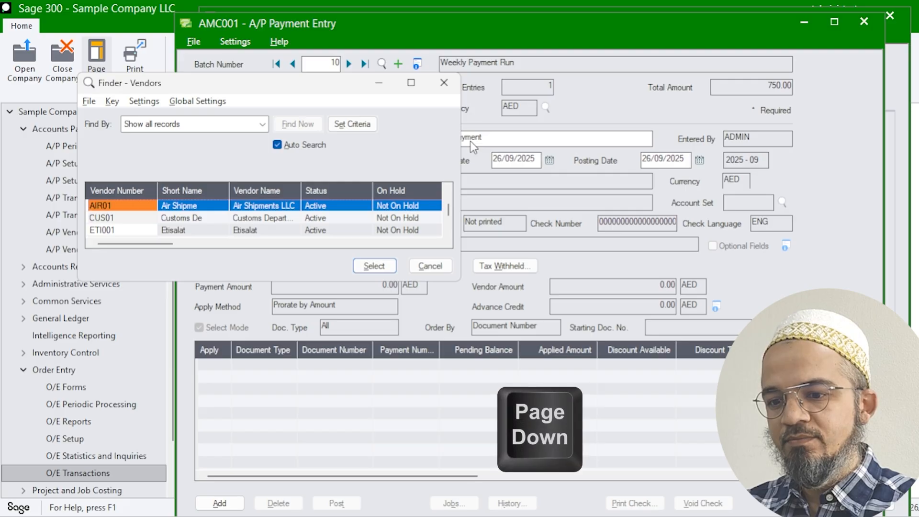
pyautogui.press('pagedown')
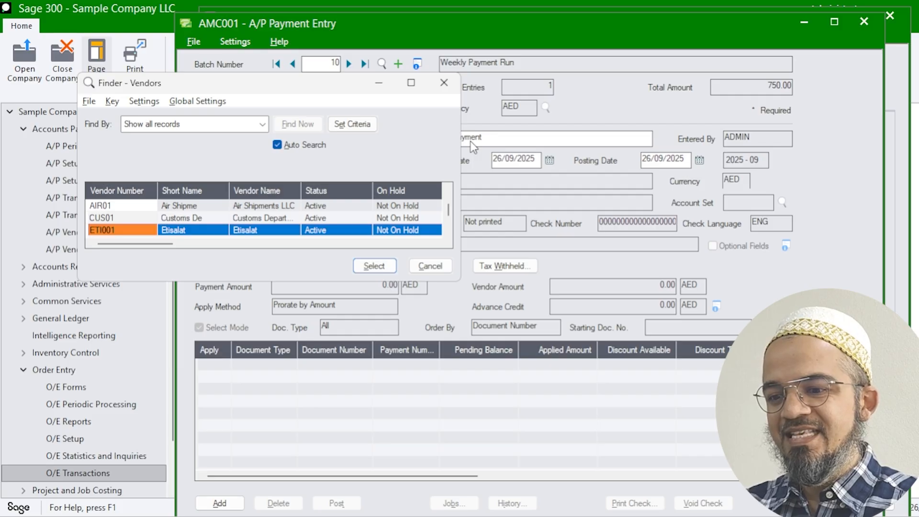
pyautogui.press('End')
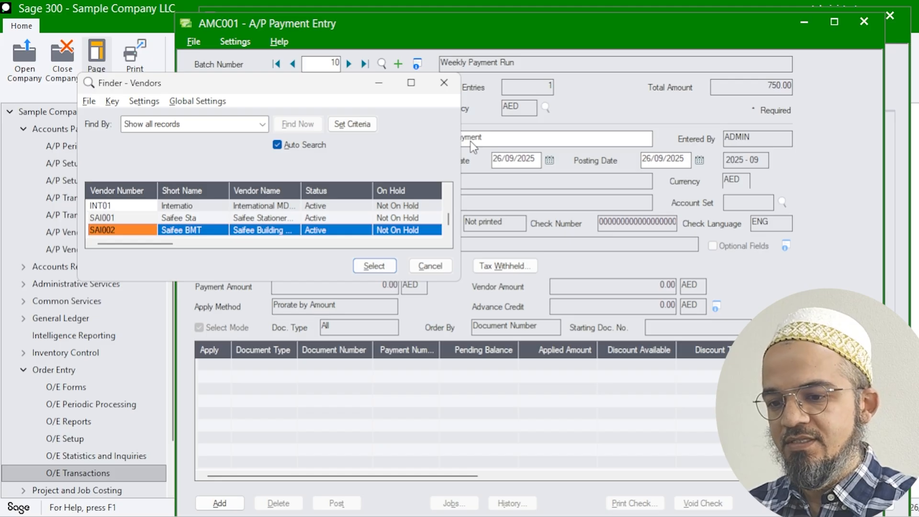
pyautogui.press('Home')
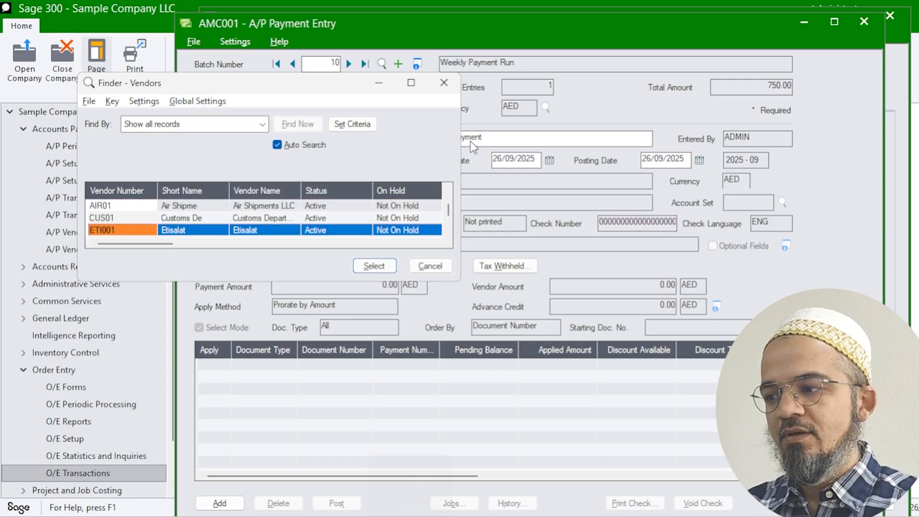
pyautogui.press('pageup')
pyautogui.press('pagedown')
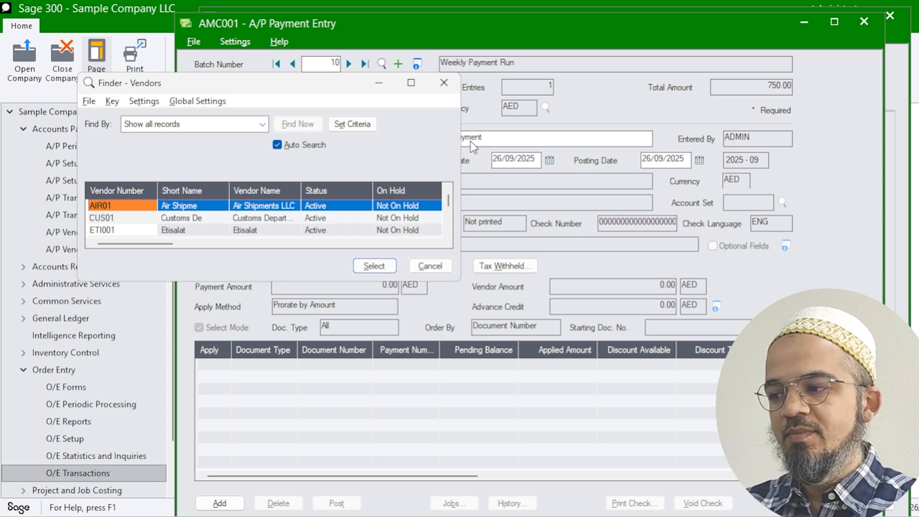
pyautogui.press('pagedown')
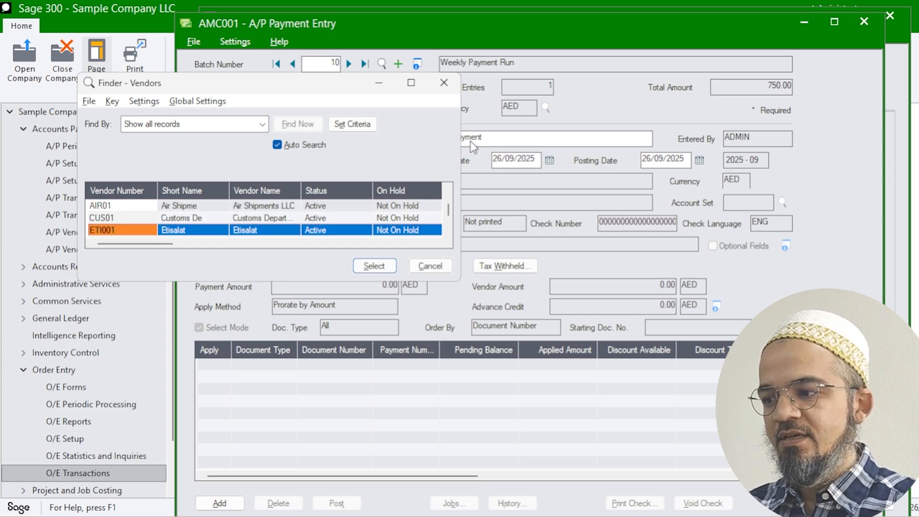
pyautogui.press('Up')
pyautogui.press('Up')
pyautogui.press('Down')
pyautogui.press('Down')
pyautogui.press('Down')
pyautogui.press('Down')
pyautogui.press('Up')
pyautogui.press('Up')
pyautogui.press('Up')
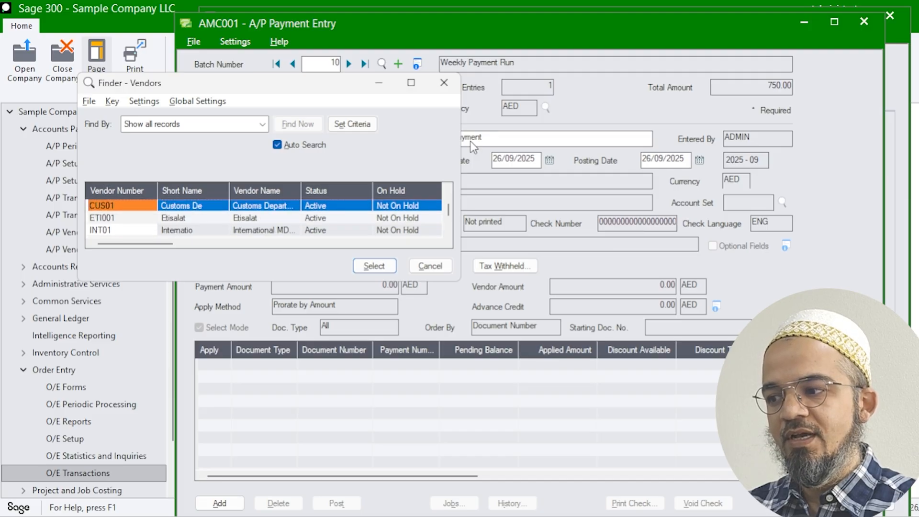
# Choose Etisalat from the vendor list as the payment entry's vendor.
pyautogui.press('Down')
pyautogui.press('Return')
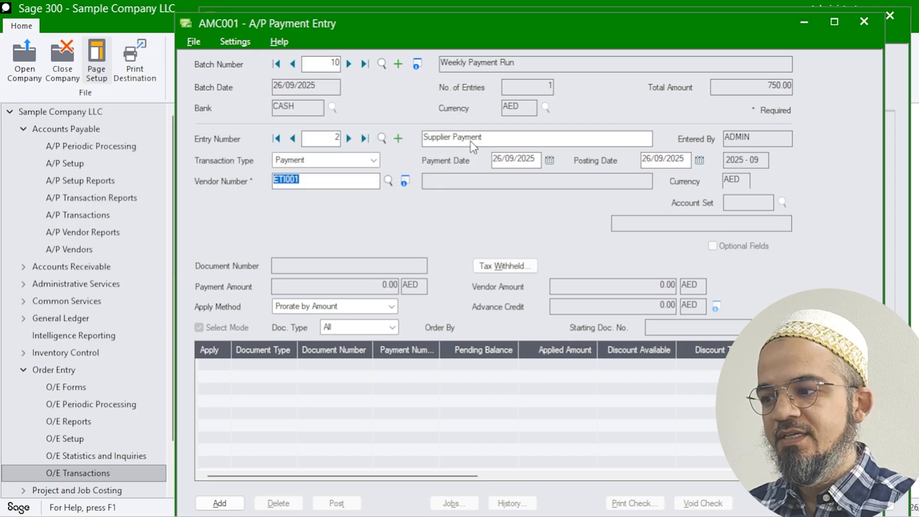
pyautogui.press('Return')
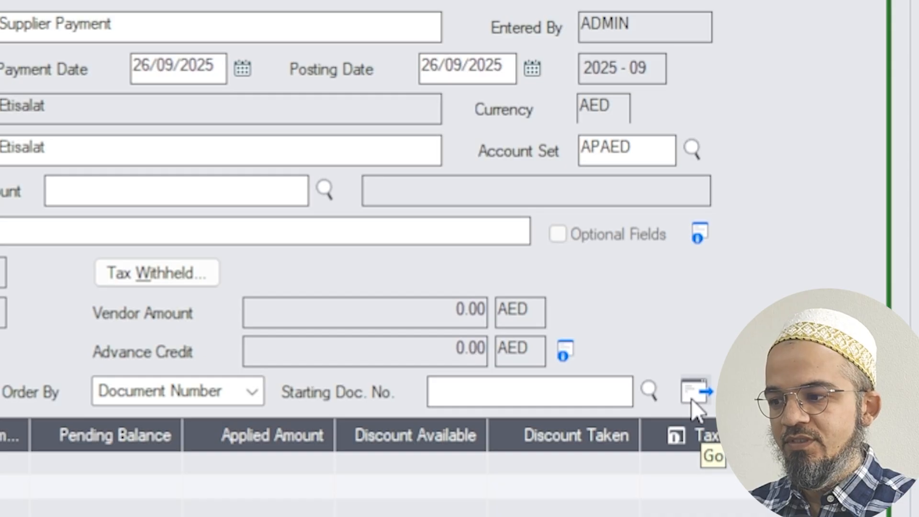
# List Etisalat's outstanding documents and set the invoice's Apply value to Yes.
pyautogui.press('F7')
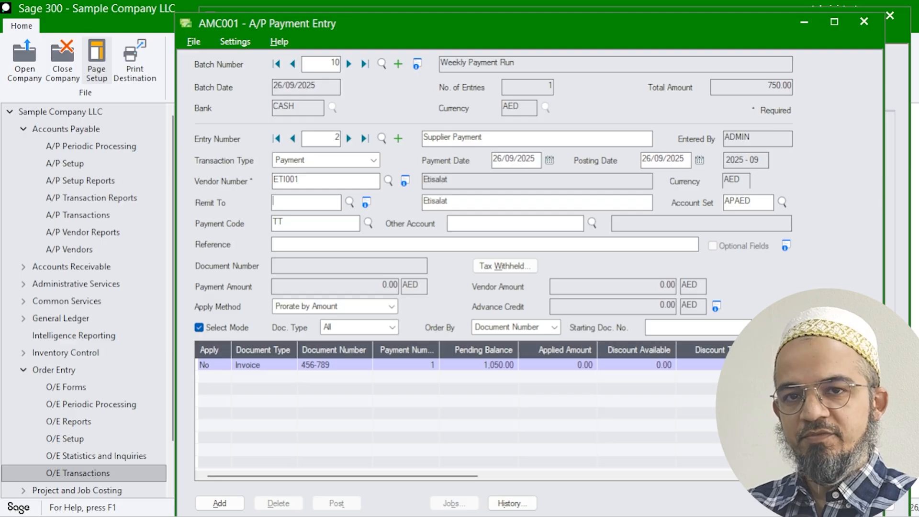
pyautogui.press('Tab')
pyautogui.press('Tab')
pyautogui.click(221, 367)
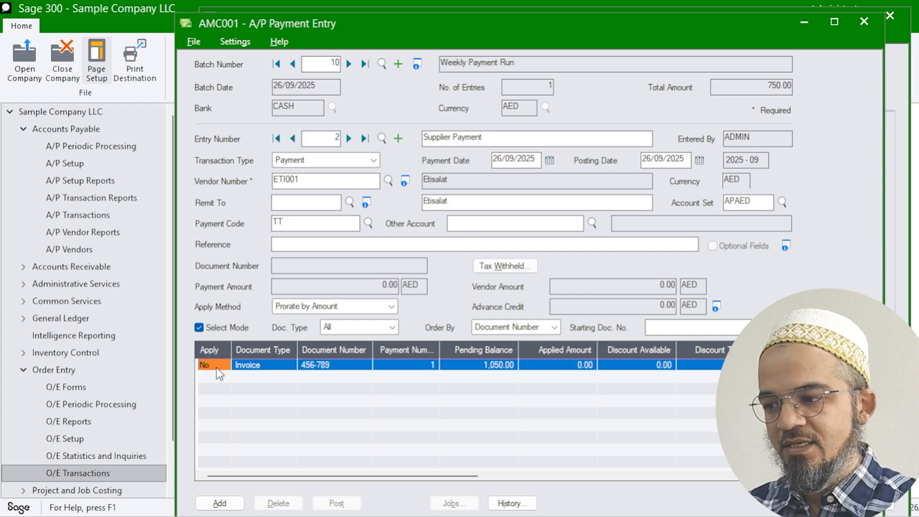
pyautogui.press('space')
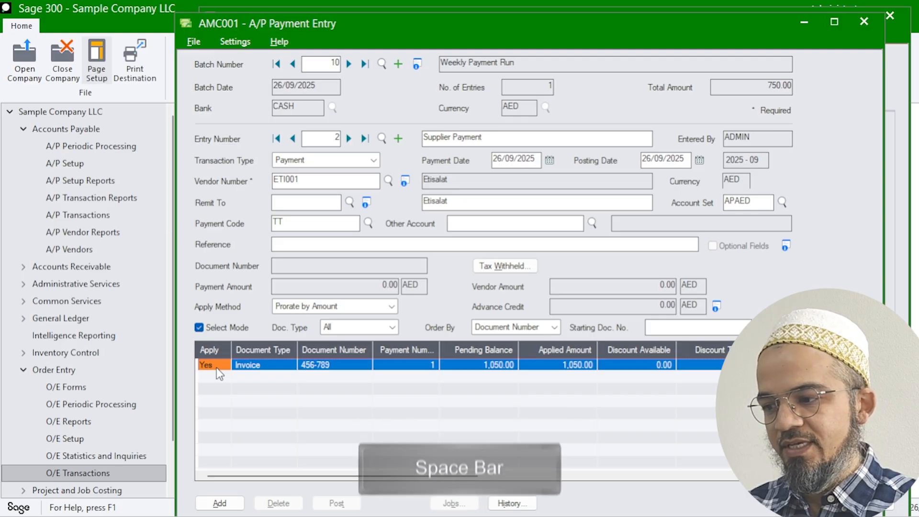
# Set the invoice's applied amount to 476.19 by calculating 500 / 1.05 in the built-in calculator, and add the payment entry.
pyautogui.press('Tab')
pyautogui.press('Tab')
pyautogui.press('Tab')
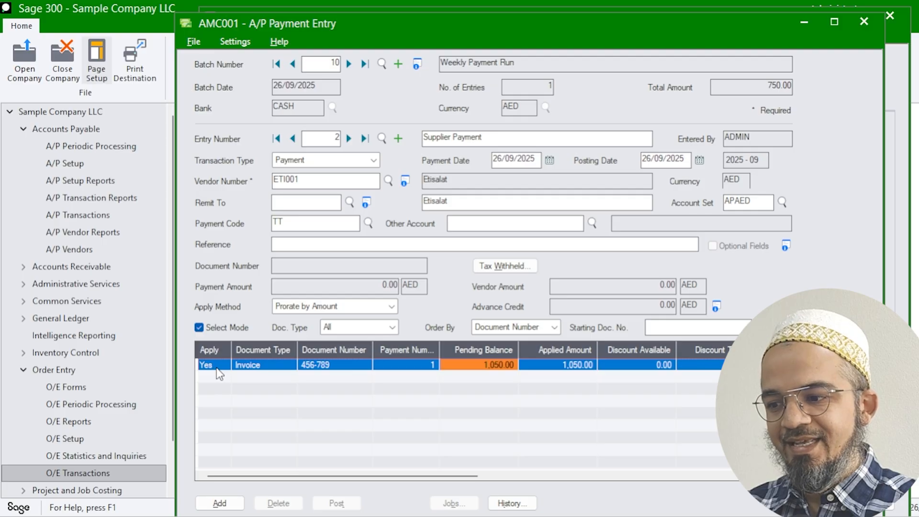
pyautogui.press('Tab')
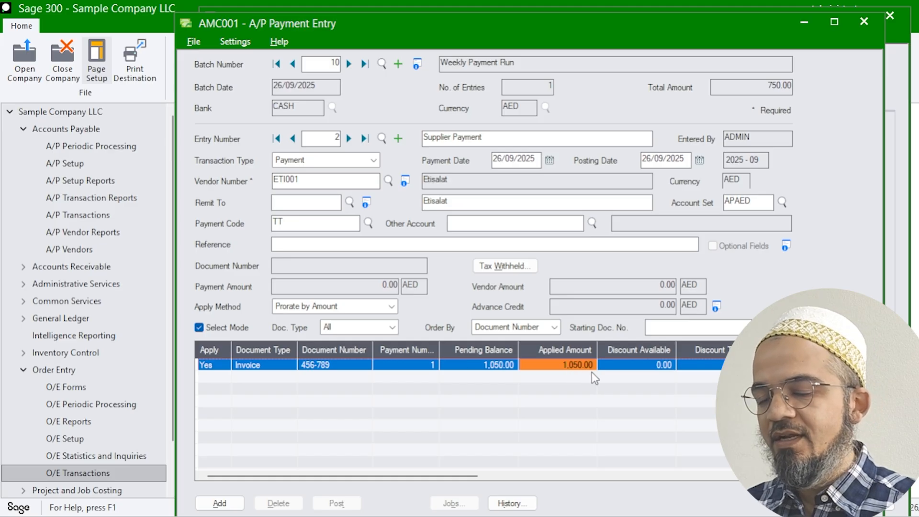
pyautogui.press('F2')
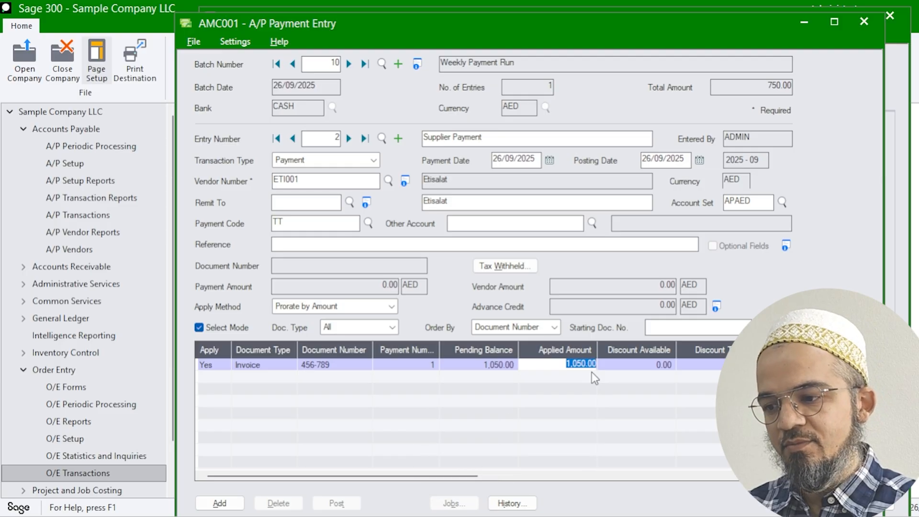
pyautogui.press('F2')
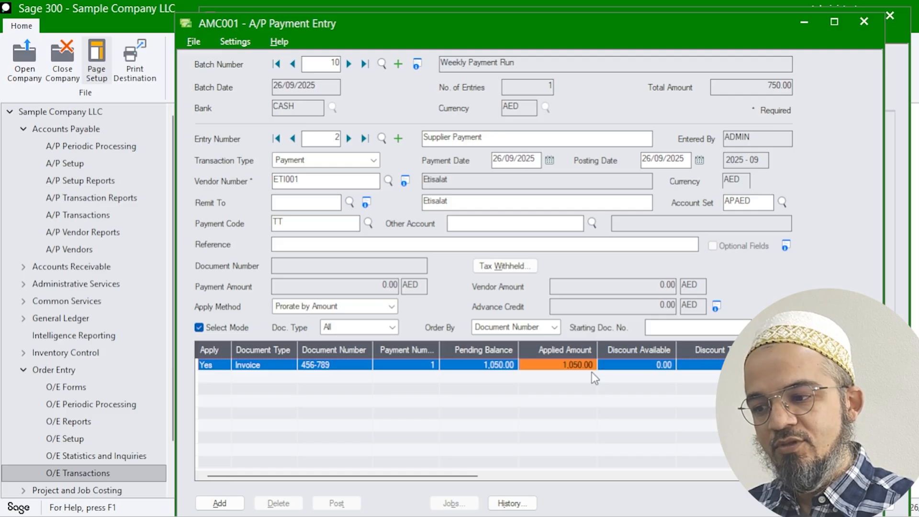
pyautogui.press('=')
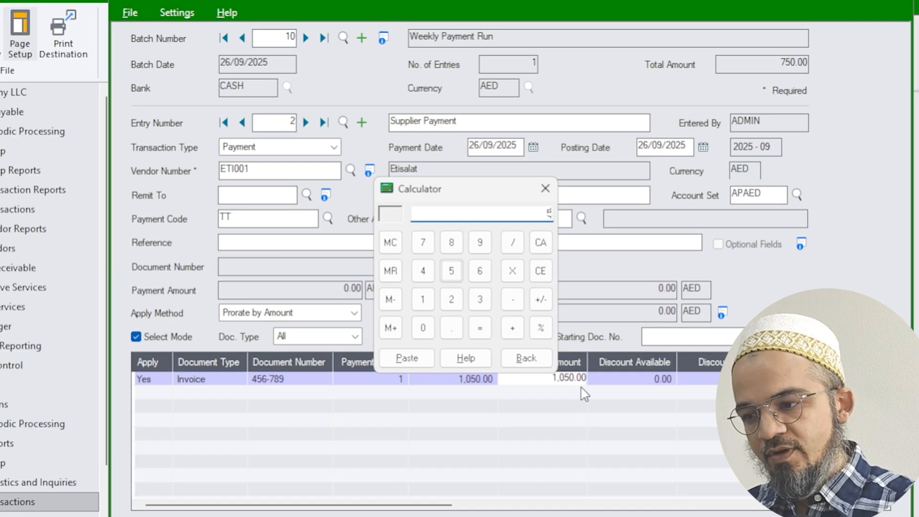
pyautogui.write('500')
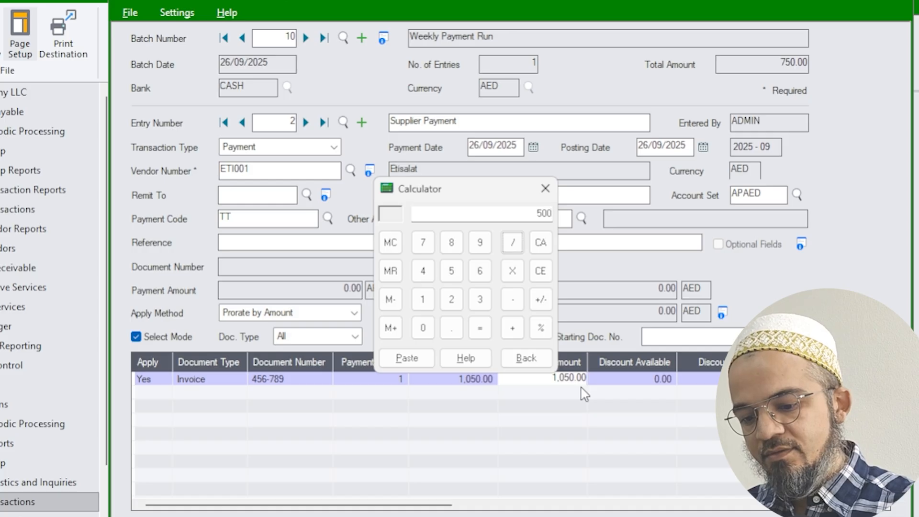
pyautogui.write('1.05')
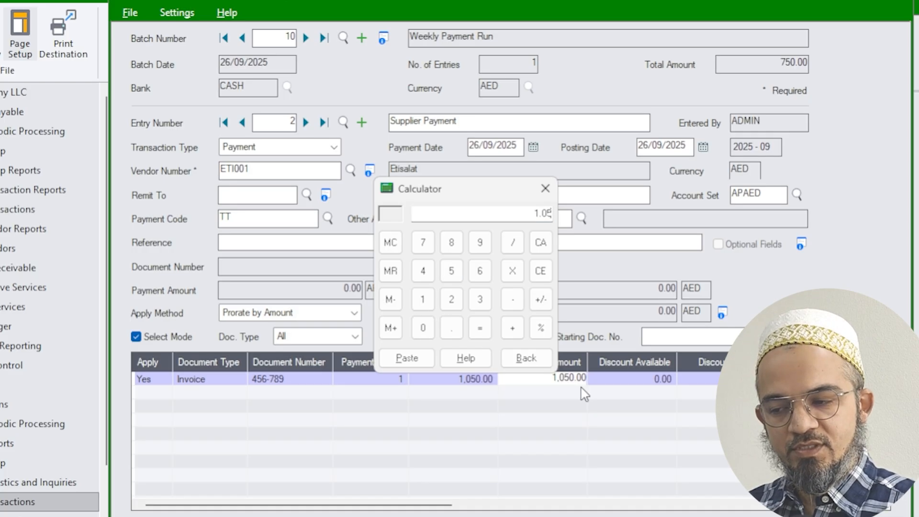
pyautogui.press('=')
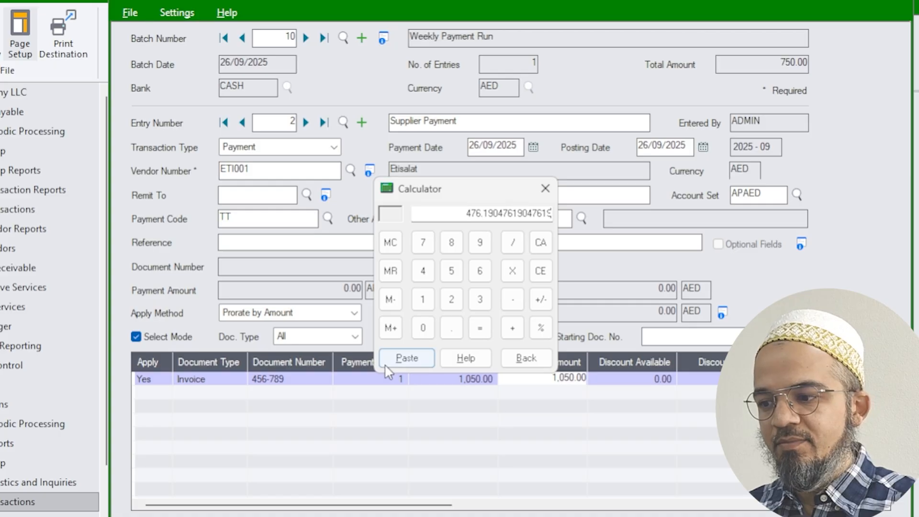
pyautogui.hotkey('alt', 'p')
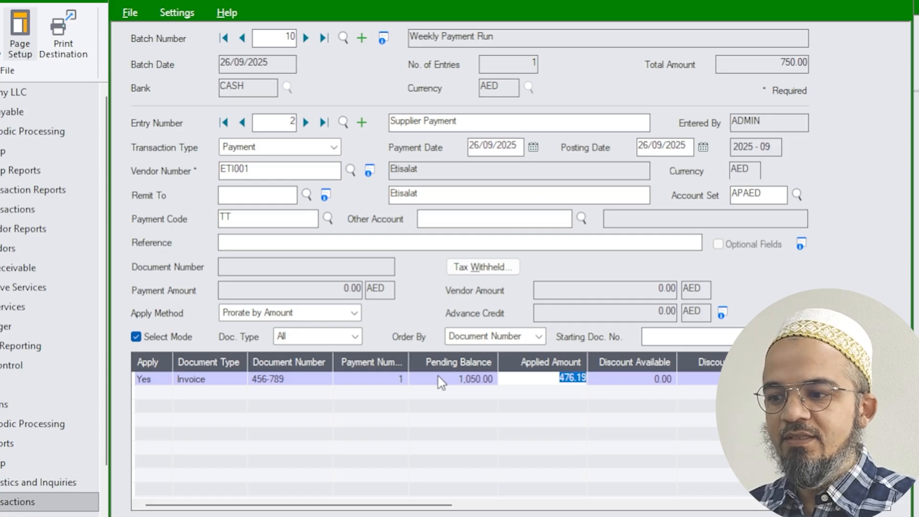
pyautogui.press('Tab')
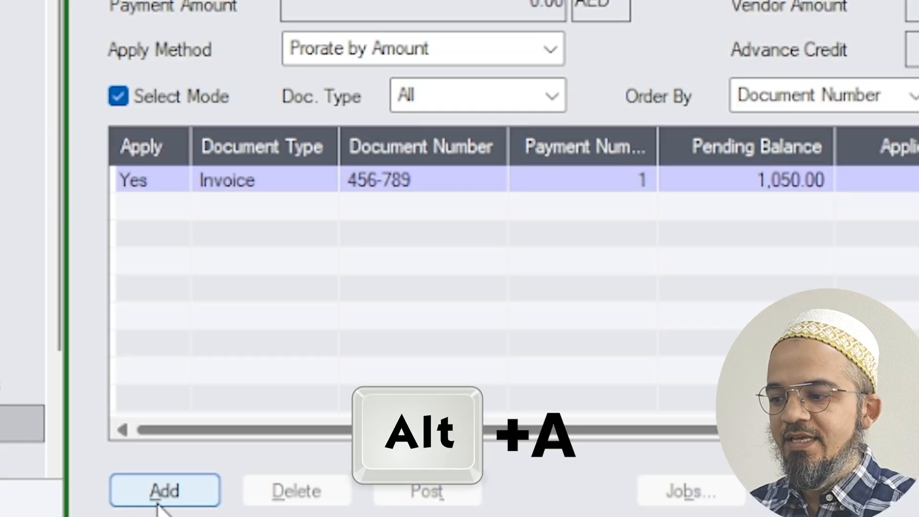
pyautogui.click(171, 505)
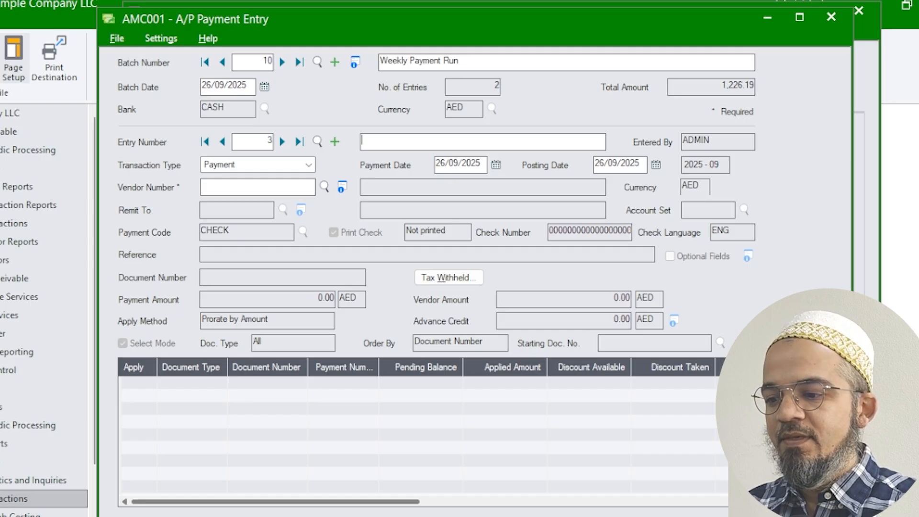
# Switch to the O/E Order Entry window and select Barakat Trading LLC as the new order's customer.
pyautogui.click(641, 509)
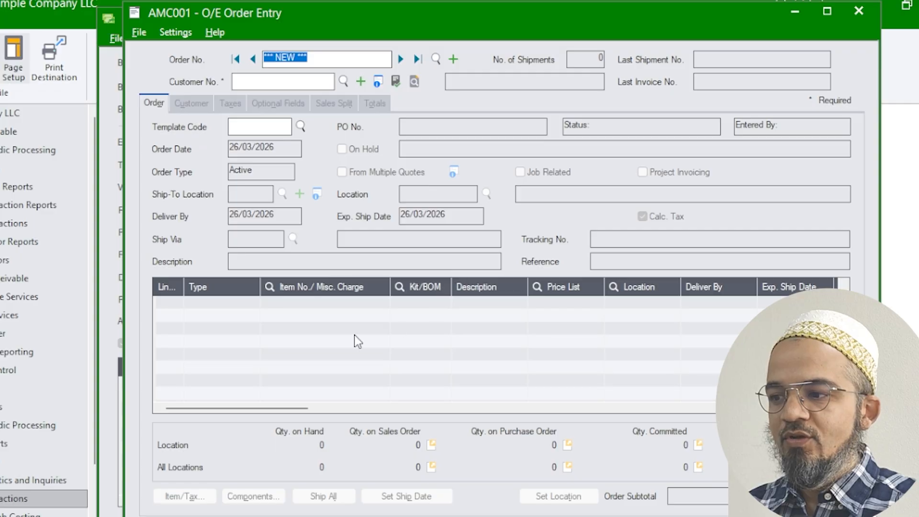
pyautogui.click(282, 77)
pyautogui.write('14')
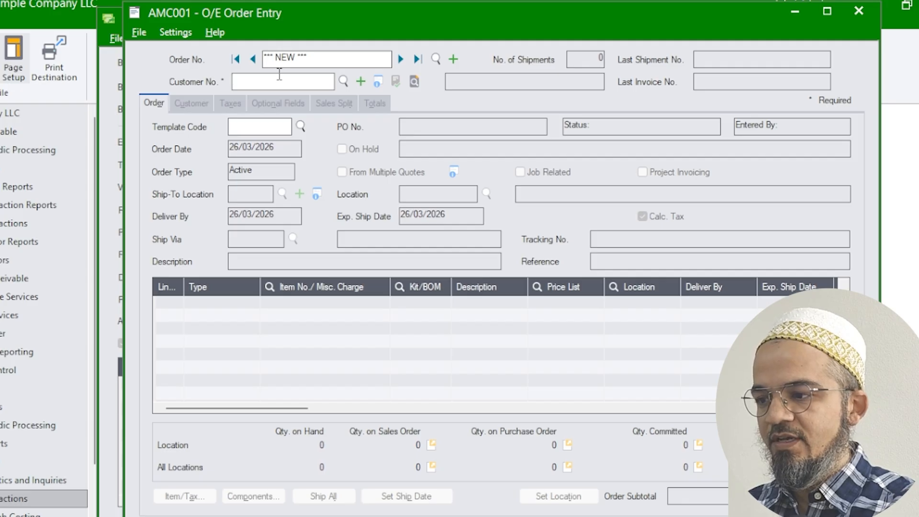
pyautogui.press('F5')
pyautogui.press('Return')
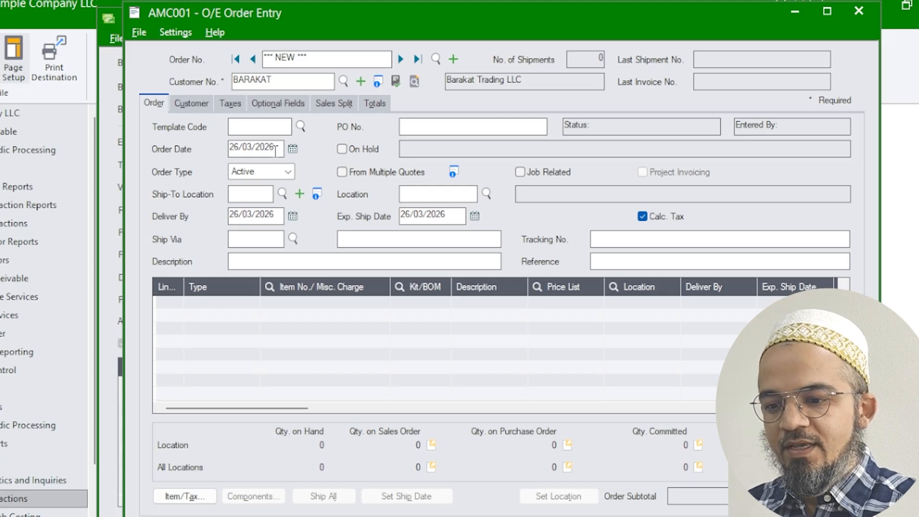
# Set the order date to 25/03/2026 using the calendar.
pyautogui.press('F4')
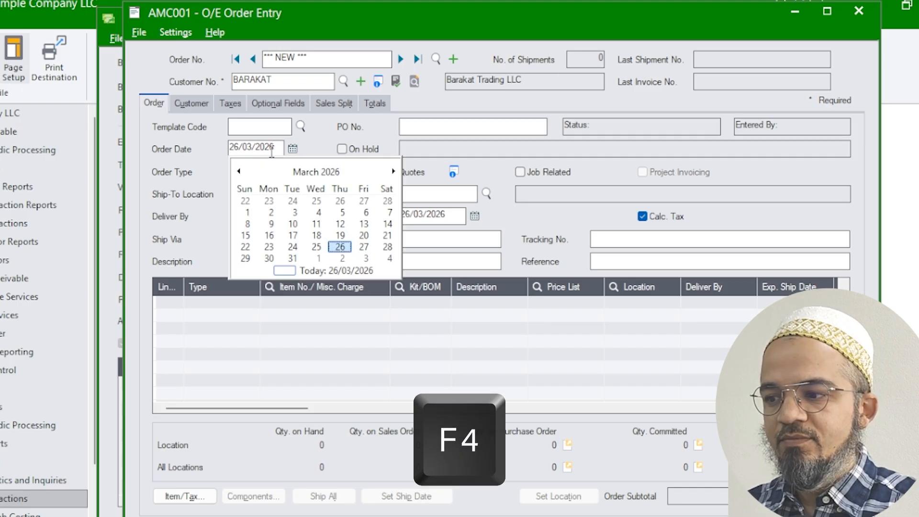
pyautogui.press('Left')
pyautogui.press('Left')
pyautogui.press('Right')
pyautogui.press('Right')
pyautogui.press('Up')
pyautogui.press('Up')
pyautogui.press('Left')
pyautogui.press('Left')
pyautogui.press('Down')
pyautogui.press('Down')
pyautogui.press('Right')
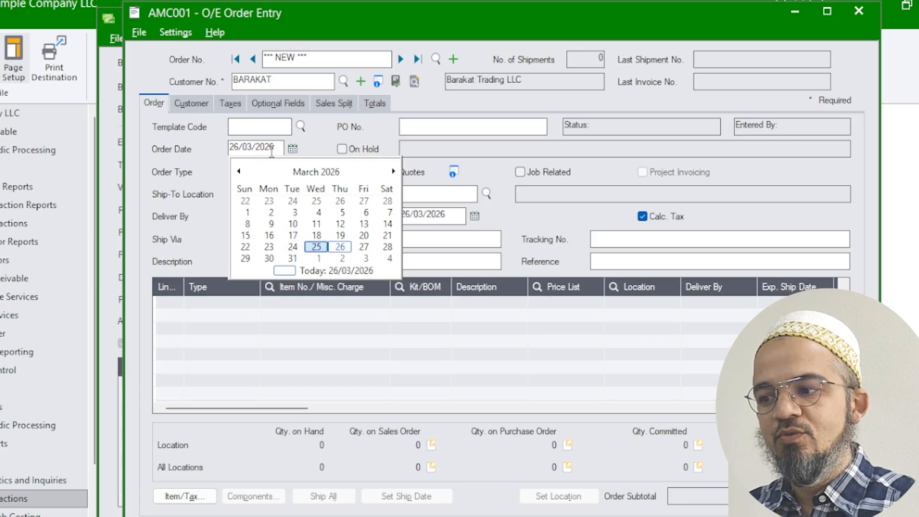
pyautogui.press('Return')
pyautogui.press('Tab')
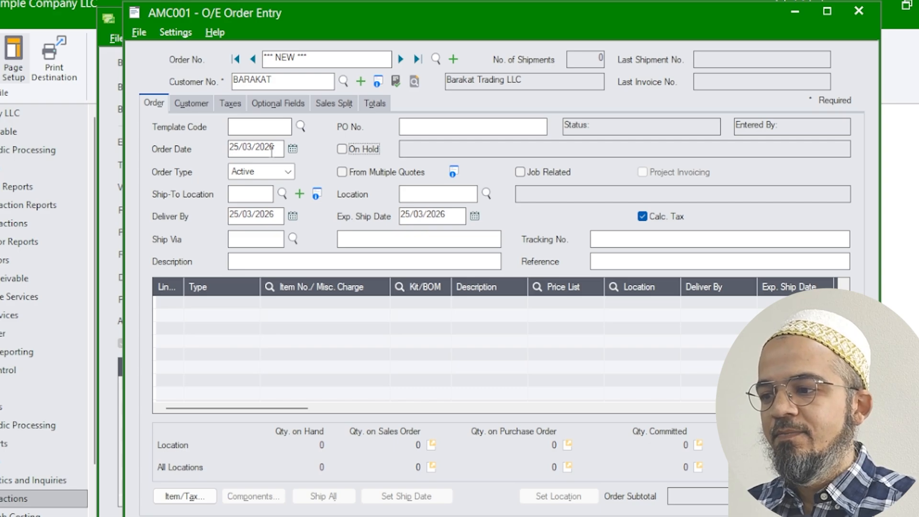
# Add a detail line to the order and select the item ELECLIGHTLAMP from the item finder.
pyautogui.click(297, 306)
pyautogui.press('F5')
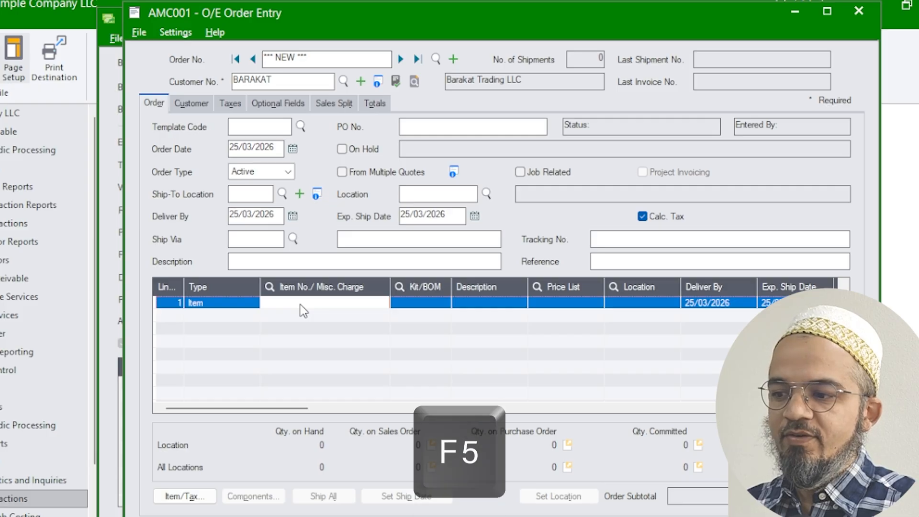
pyautogui.press('Return')
pyautogui.press('Return')
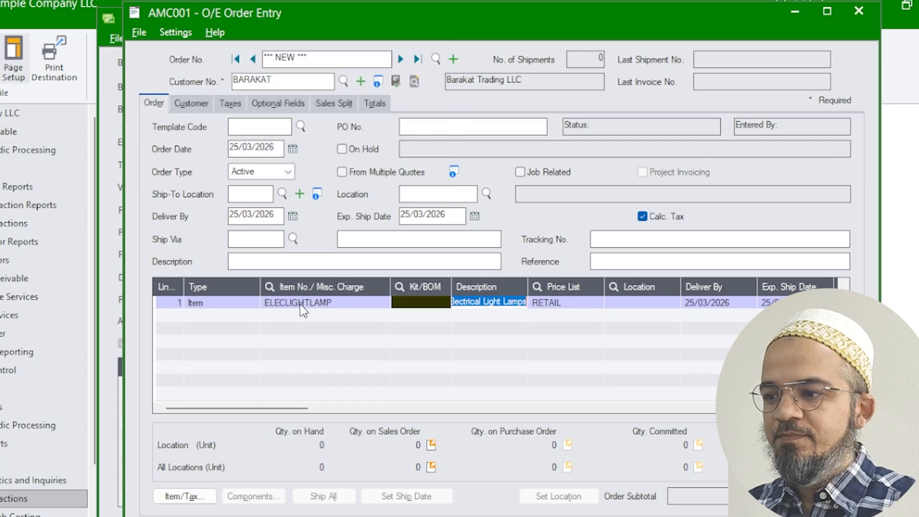
# Set the ELECLIGHTLAMP line's location to 1 and its quantity ordered to 100.
pyautogui.press('Tab')
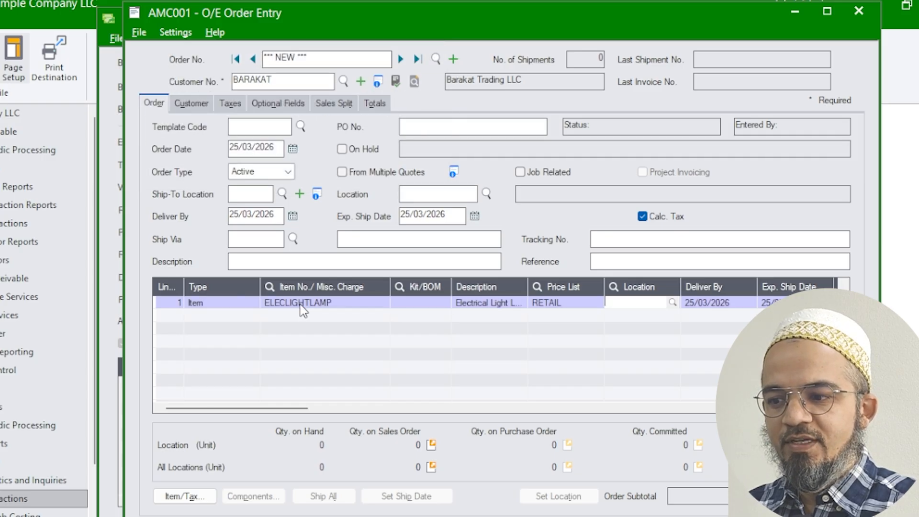
pyautogui.write('1')
pyautogui.press('Tab')
pyautogui.press('Tab')
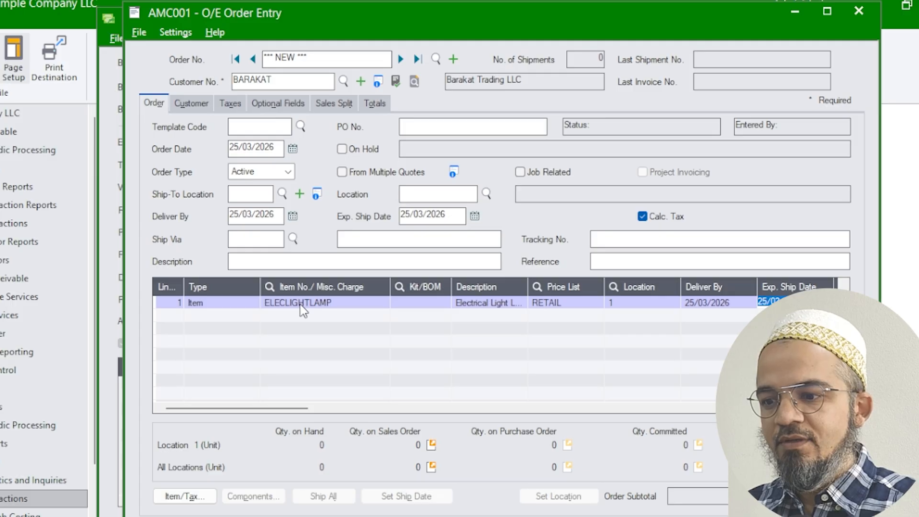
pyautogui.press('Tab')
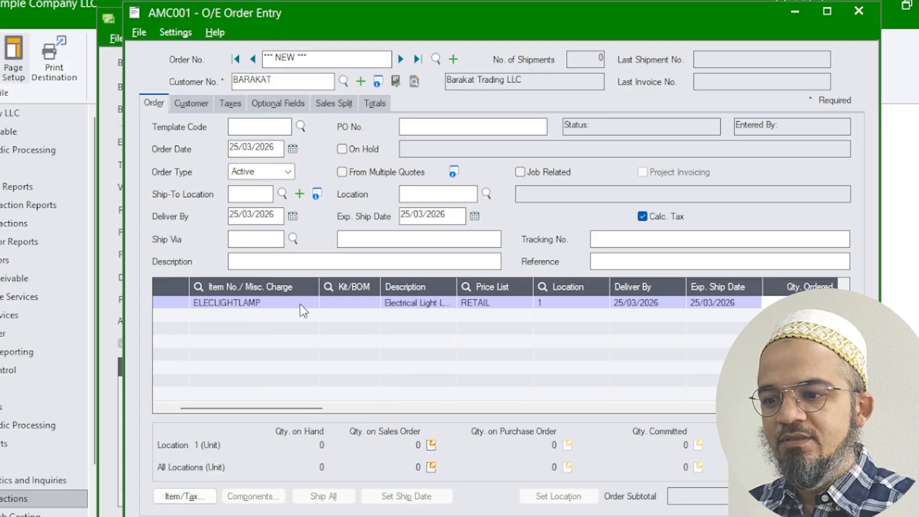
pyautogui.write('100')
pyautogui.press('Tab')
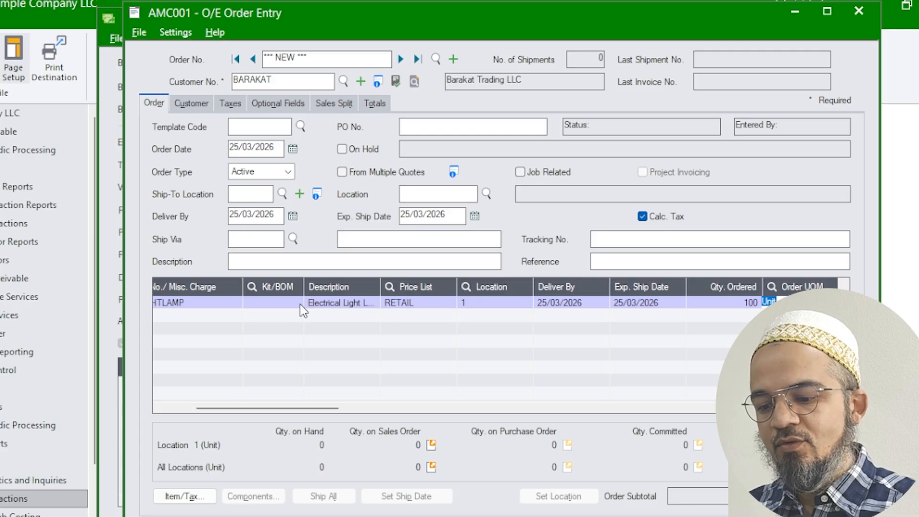
# Insert a second detail line, go back to the ELECLIGHTLAMP line and delete it from the order.
pyautogui.press('Insert')
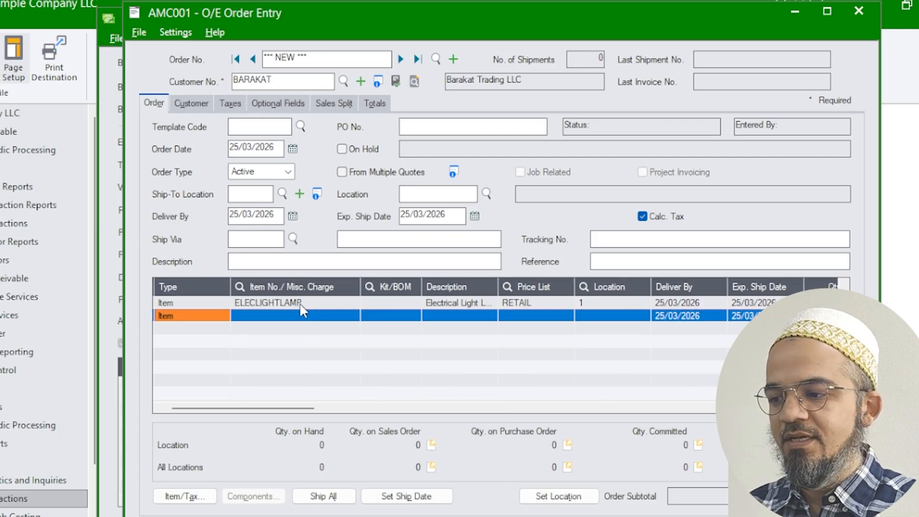
pyautogui.click(300, 304)
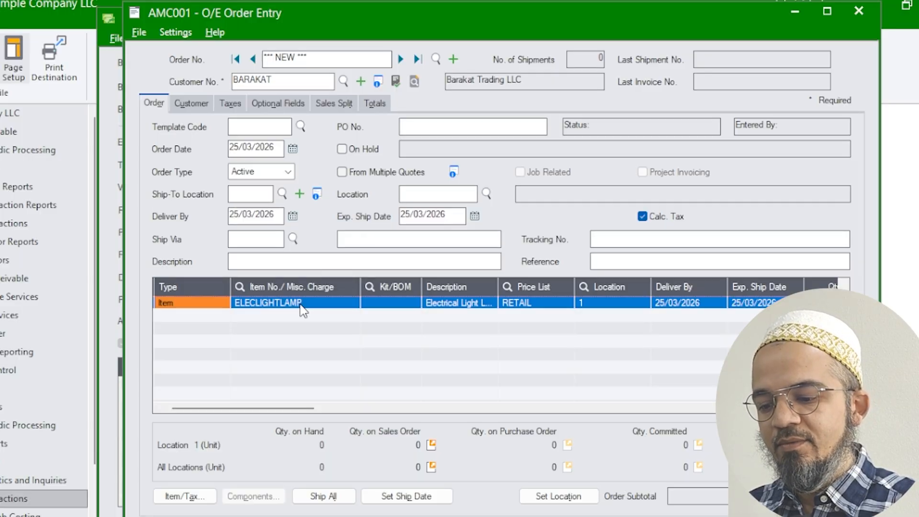
pyautogui.press('Delete')
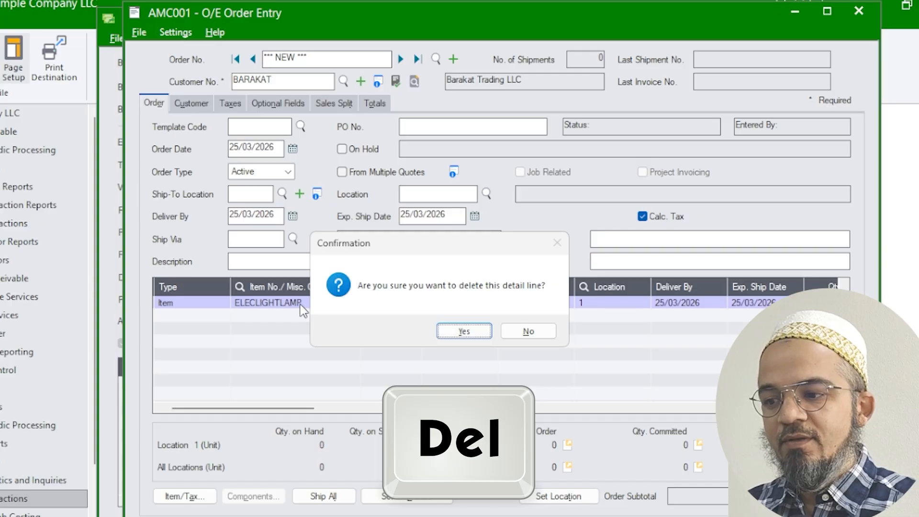
pyautogui.press('Return')
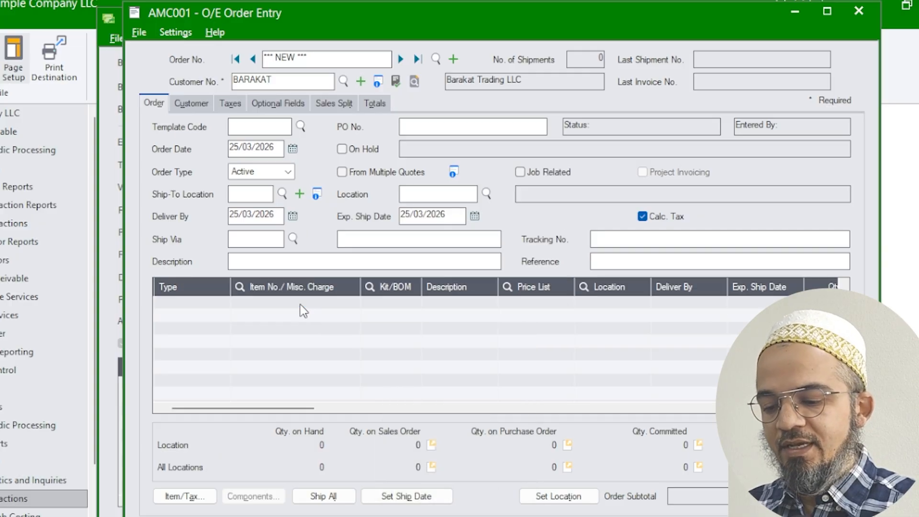
pyautogui.click(300, 304)
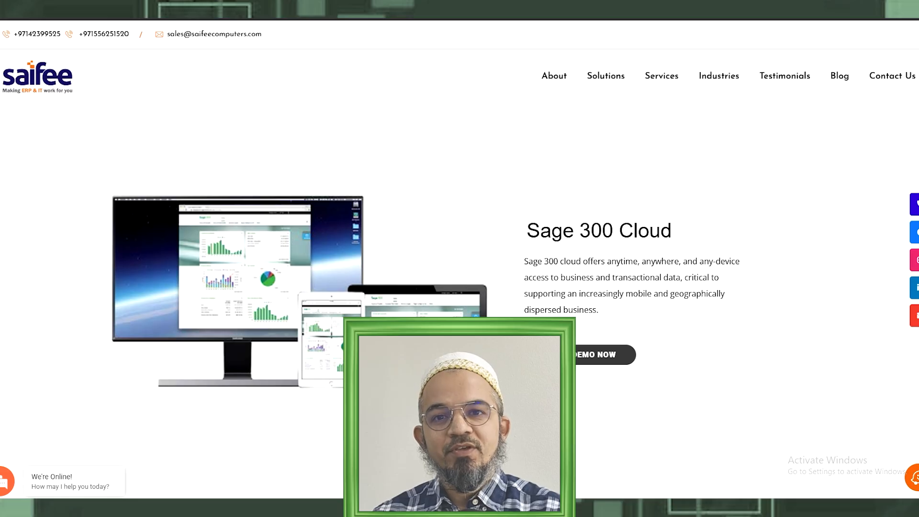
pyautogui.scroll(-6, 460, 287)
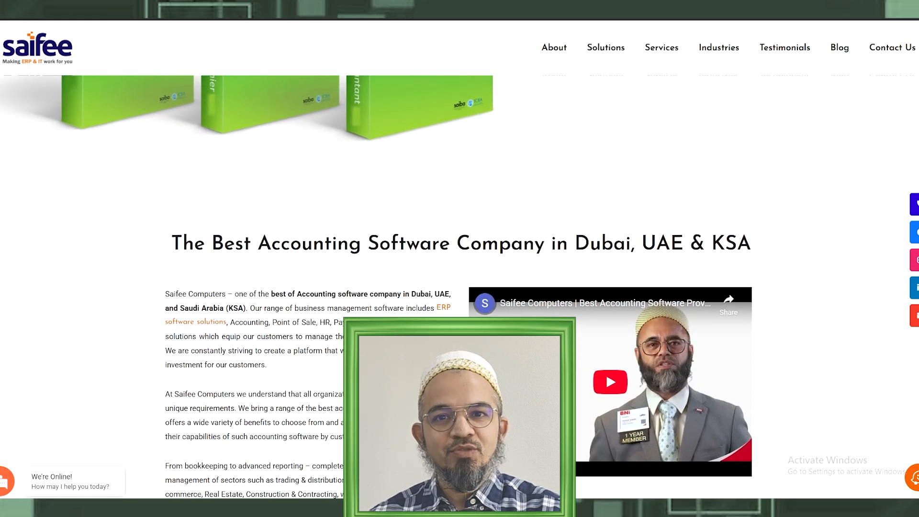
pyautogui.scroll(-5, 460, 288)
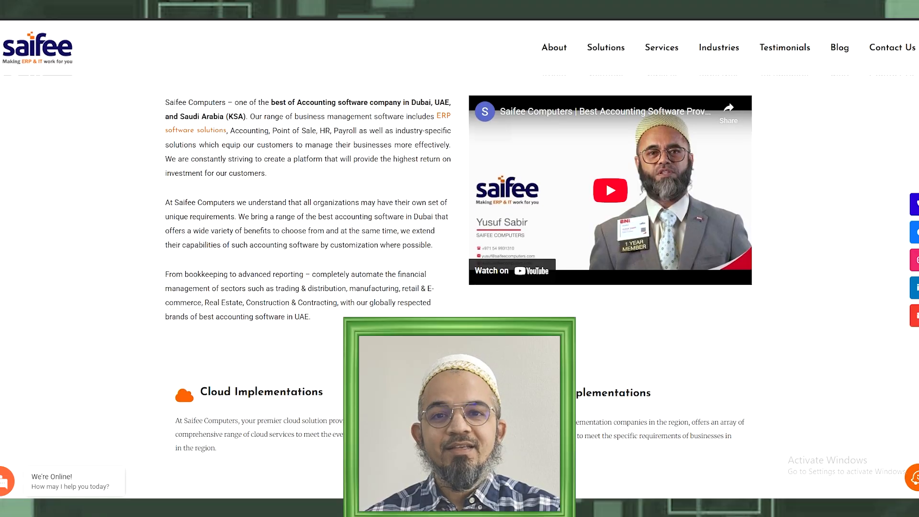
pyautogui.scroll(-4, 460, 287)
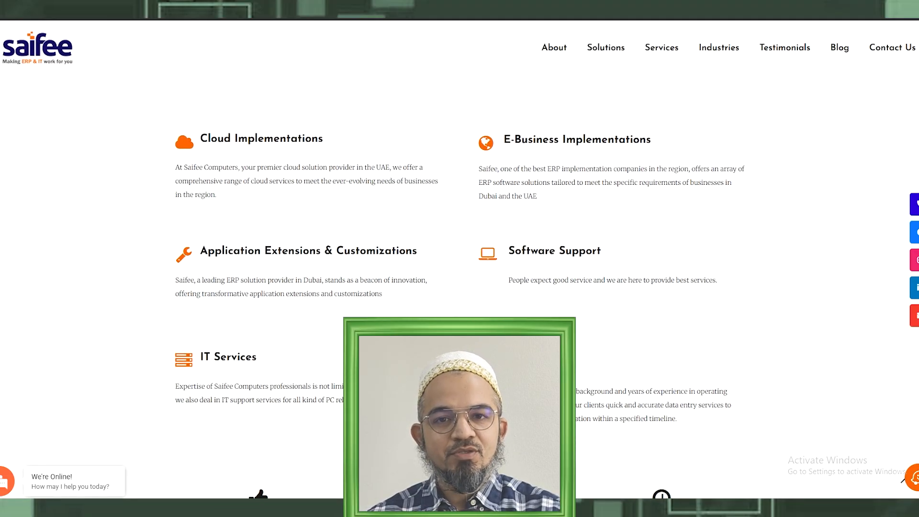